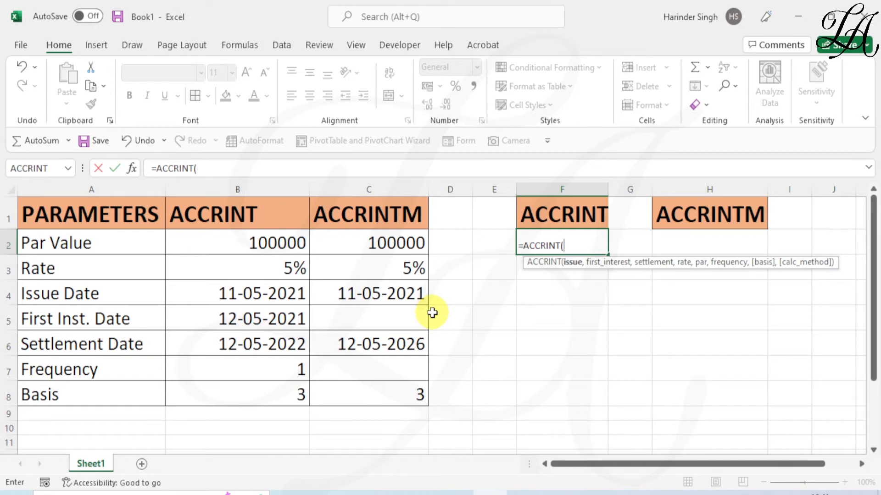
{"action": "left_click", "coordinate": [115, 298]}
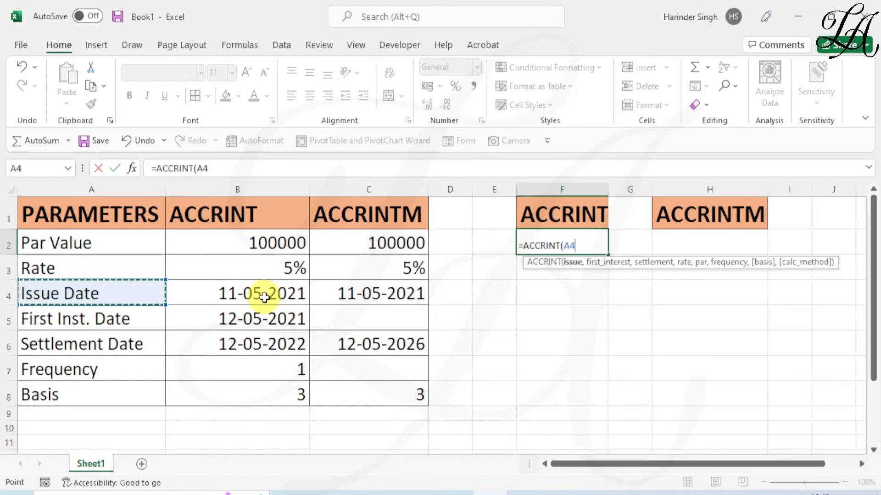
{"action": "key", "text": "BackSpace"}
{"action": "key", "text": "BackSpace"}
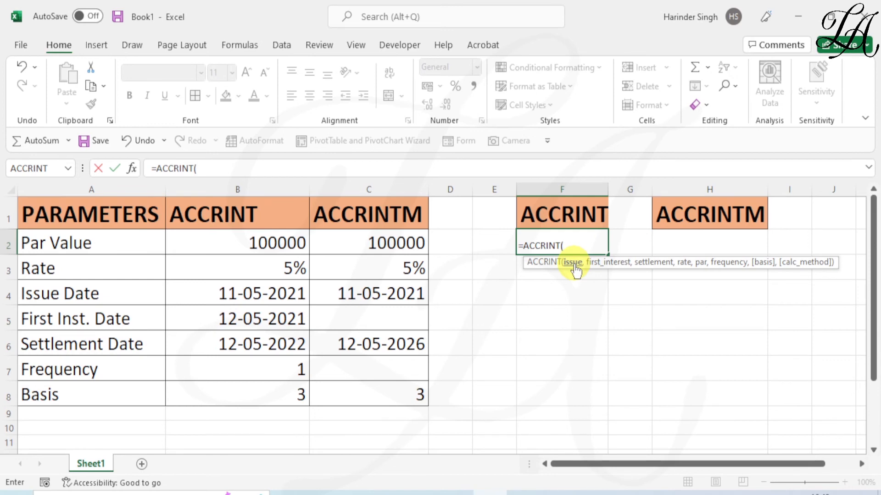
Supply the ACCRINT formula in F2 with B4 as issue date, B5 as first interest date and B6 as settlement date
{"action": "left_click", "coordinate": [270, 298]}
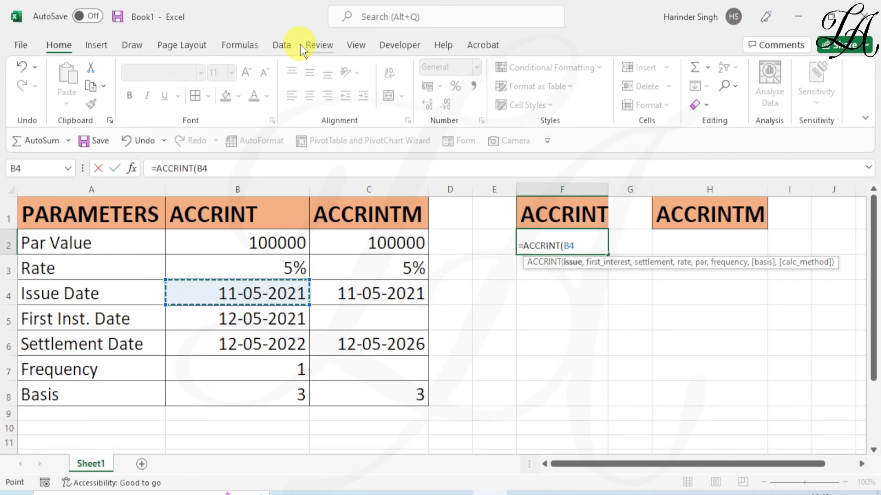
{"action": "type", "text": ","}
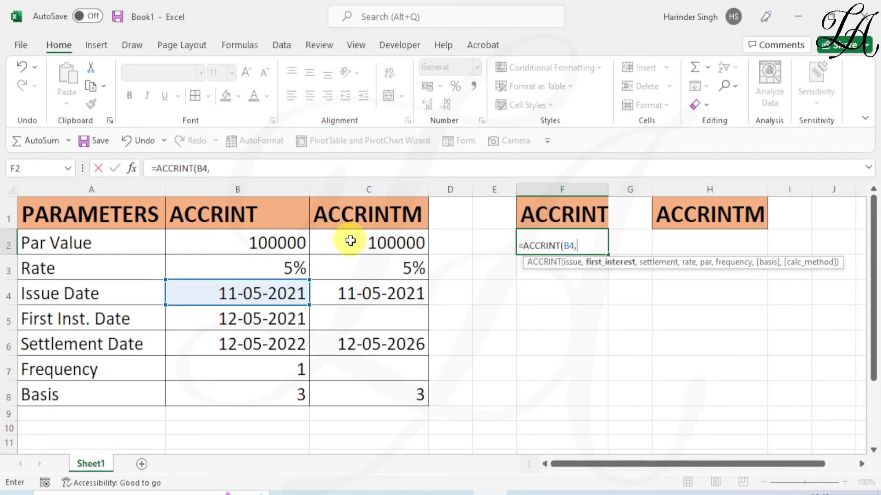
{"action": "left_click", "coordinate": [218, 327]}
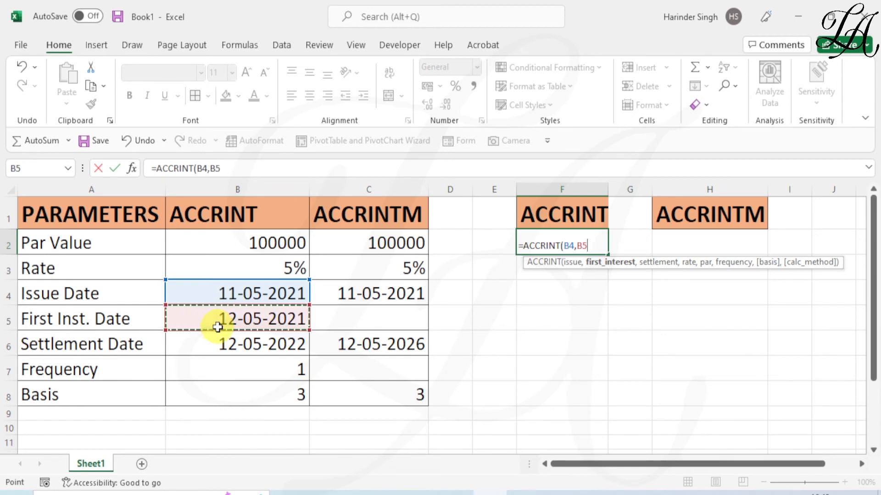
{"action": "type", "text": ","}
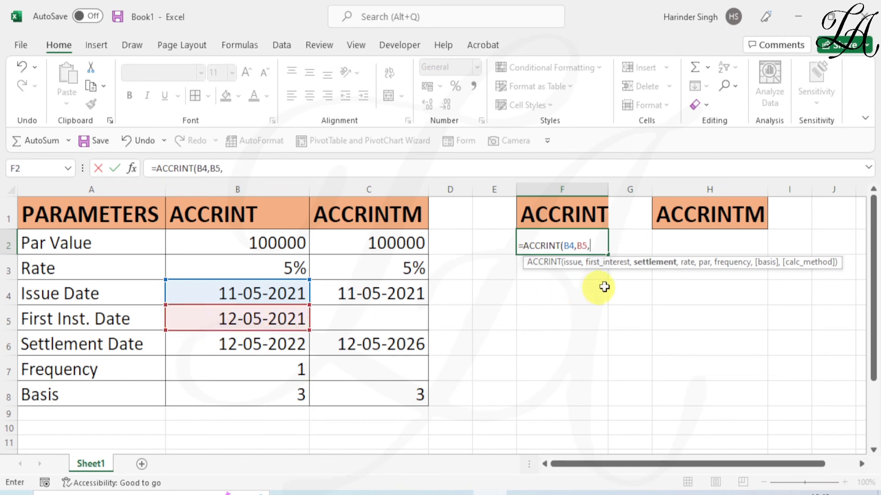
{"action": "left_click", "coordinate": [230, 352]}
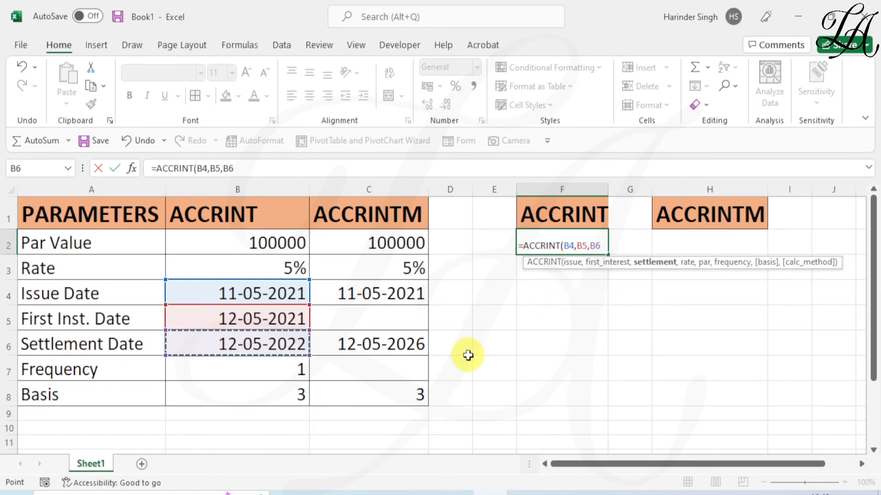
{"action": "type", "text": ","}
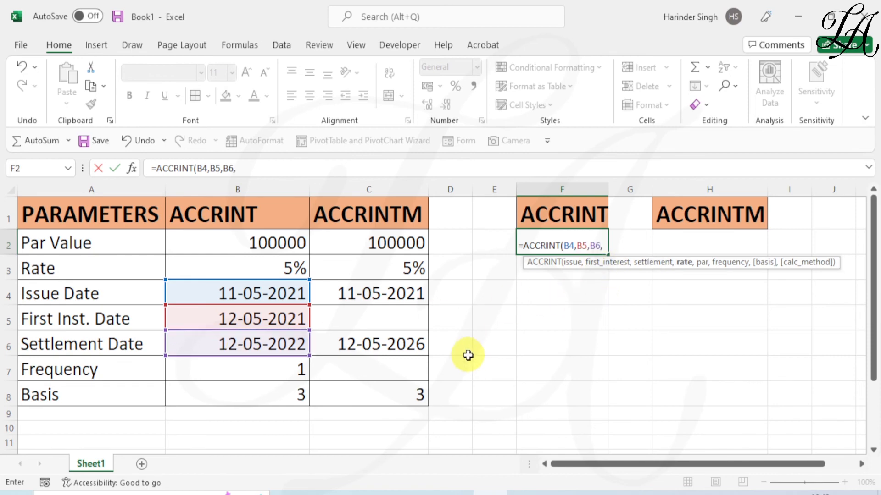
Add B3 as the rate and B2 as the par value to the ACCRINT formula
{"action": "left_click", "coordinate": [216, 267]}
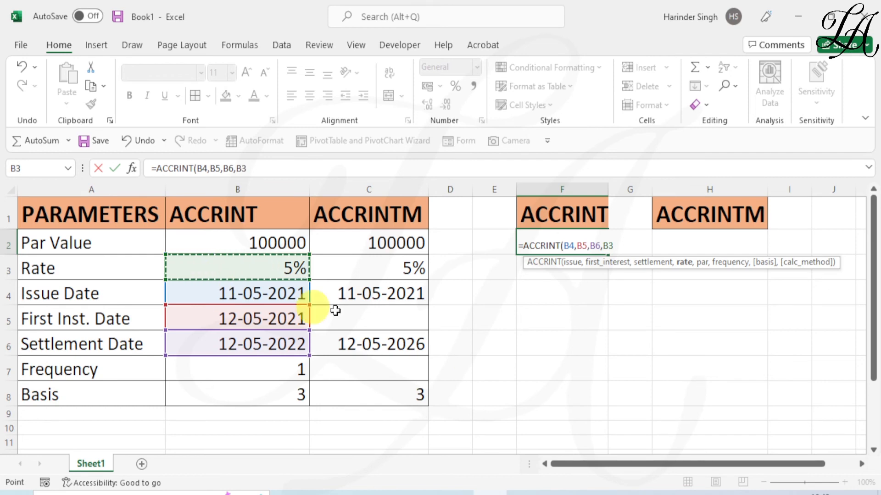
{"action": "type", "text": ","}
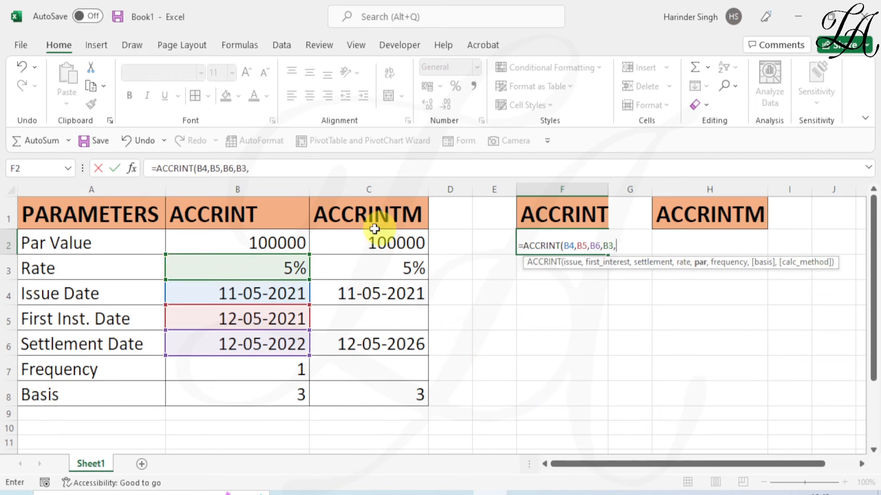
{"action": "left_click", "coordinate": [233, 250]}
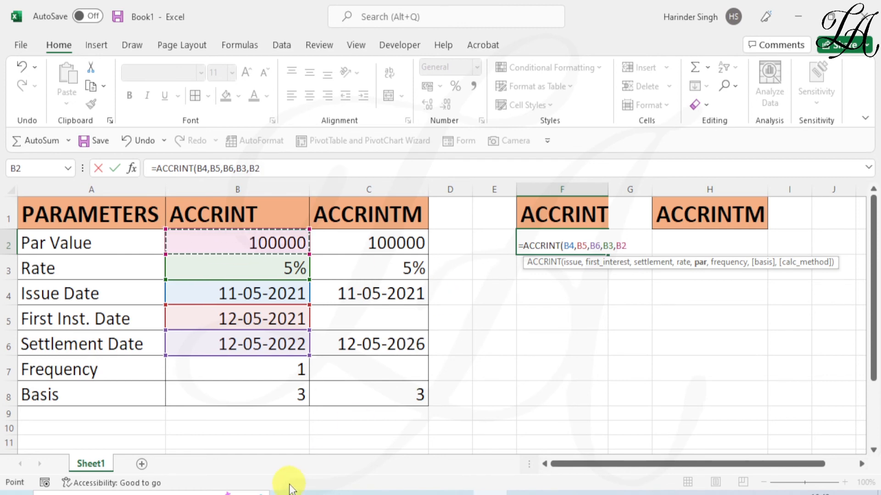
{"action": "type", "text": ","}
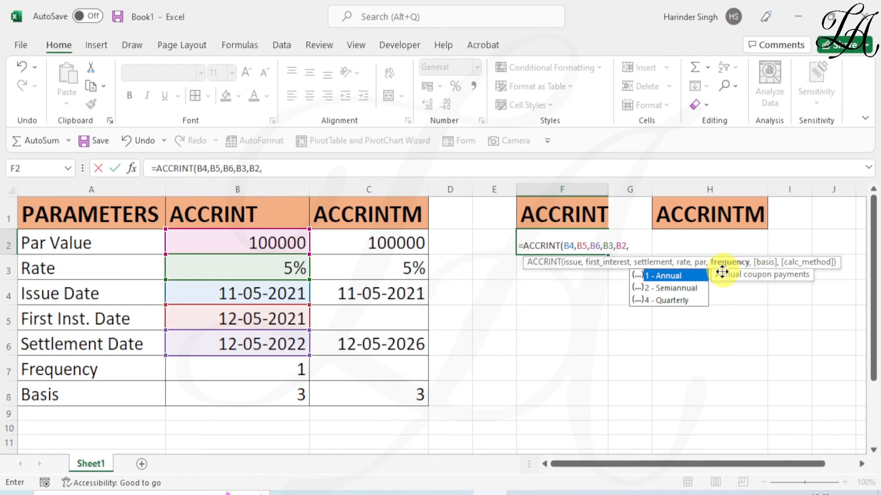
Complete the ACCRINT formula in F2 with frequency 1 - Annual and basis 3 - Actual/365, leaving out the calculation method
{"action": "left_click", "coordinate": [671, 278]}
{"action": "left_click", "coordinate": [671, 278]}
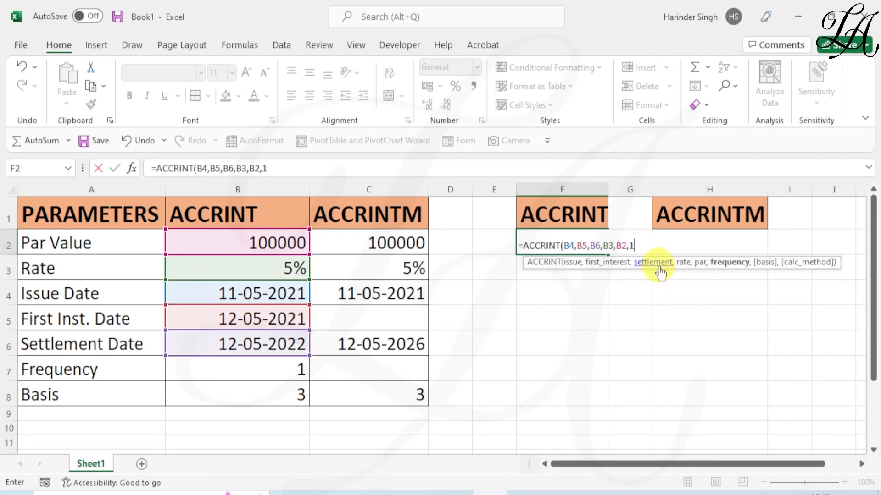
{"action": "type", "text": ","}
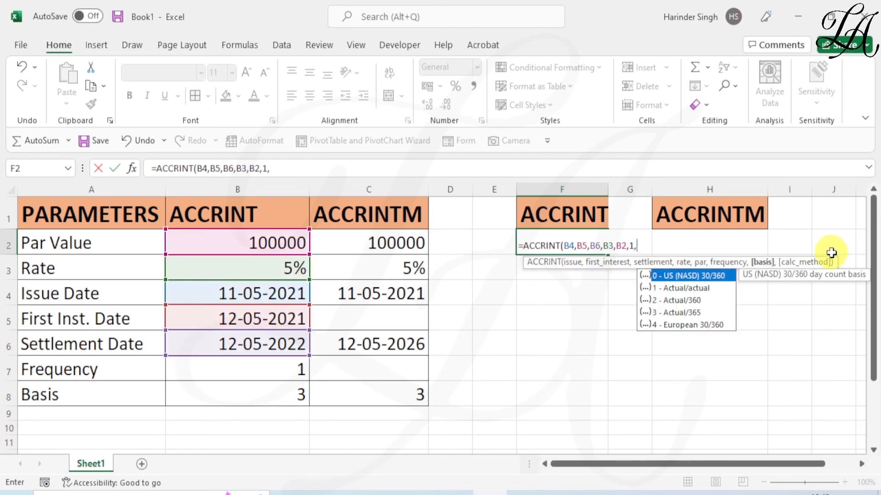
{"action": "double_click", "coordinate": [681, 313]}
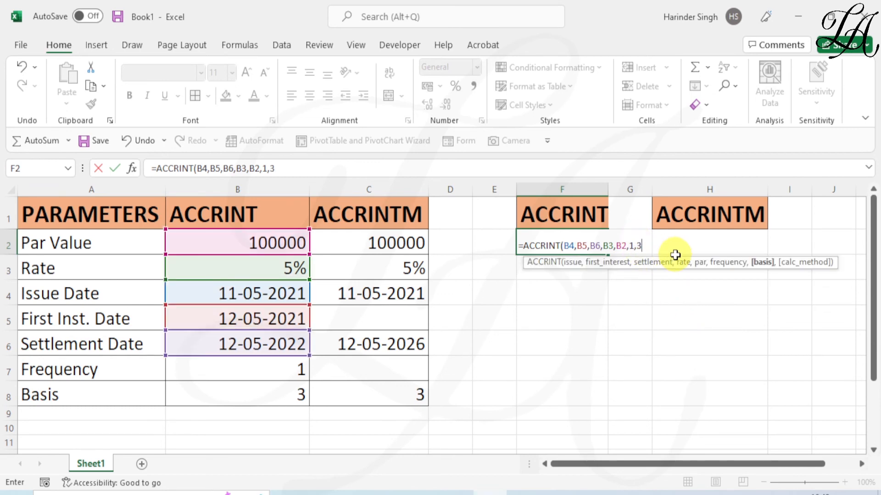
{"action": "type", "text": ","}
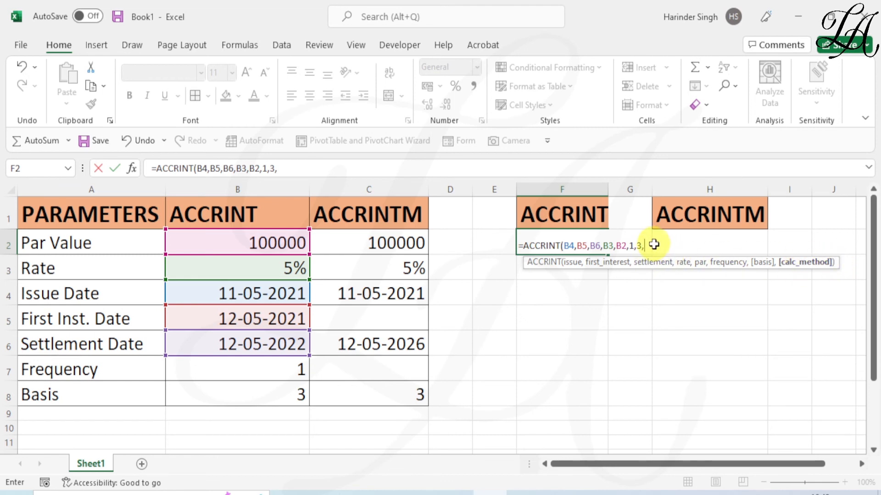
{"action": "key", "text": "BackSpace"}
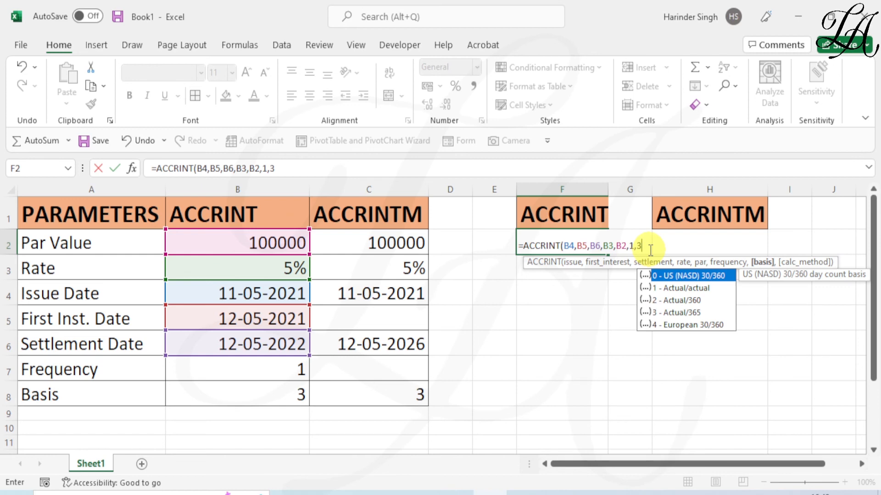
{"action": "type", "text": ")"}
{"action": "key", "text": "Return"}
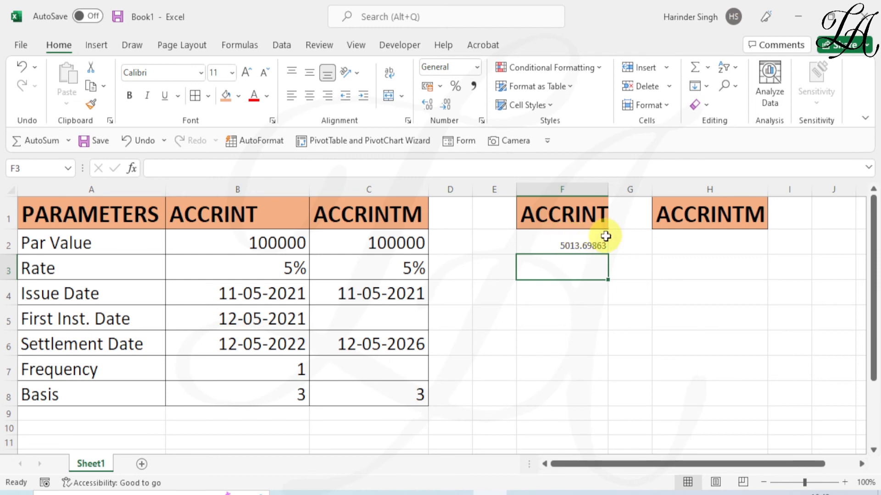
Start an ACCRINTM formula in H2 with C4 as the issue date and C6 as the settlement date
{"action": "left_click", "coordinate": [687, 243]}
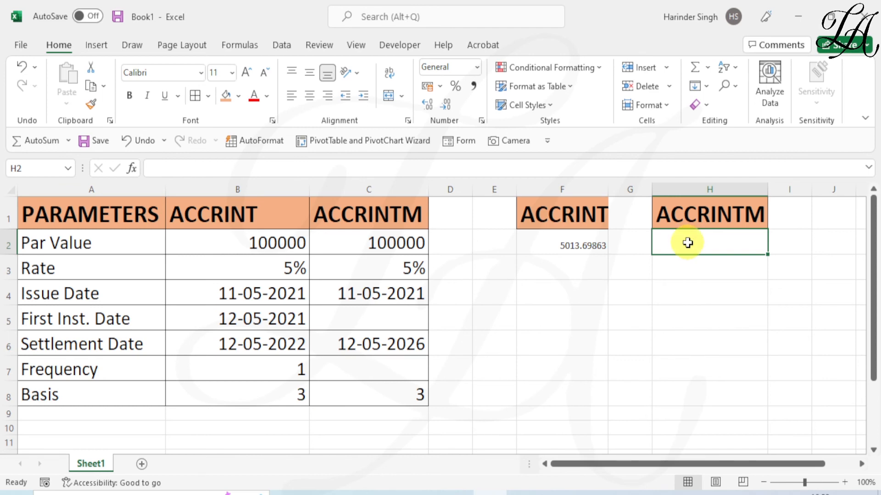
{"action": "type", "text": "=acc"}
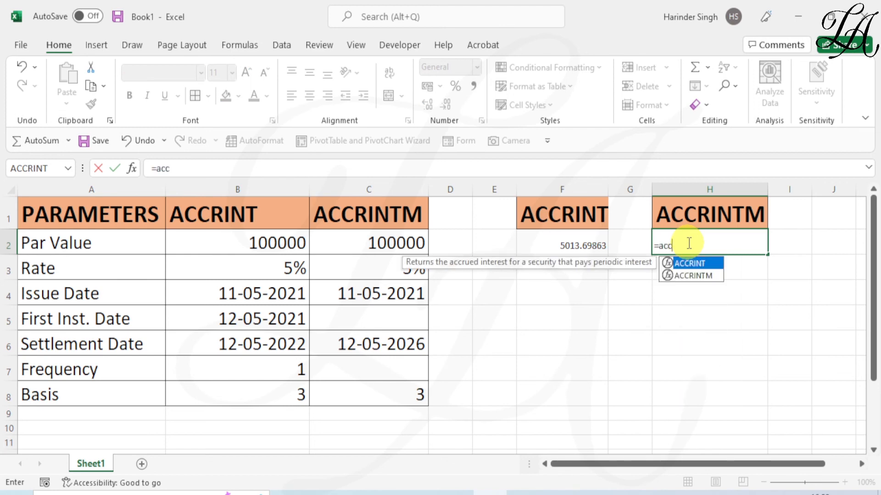
{"action": "double_click", "coordinate": [707, 276]}
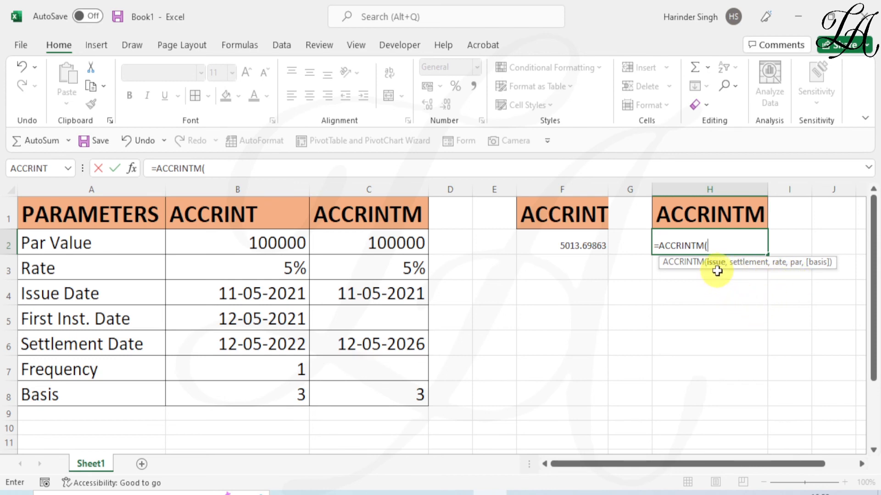
{"action": "left_click", "coordinate": [362, 298]}
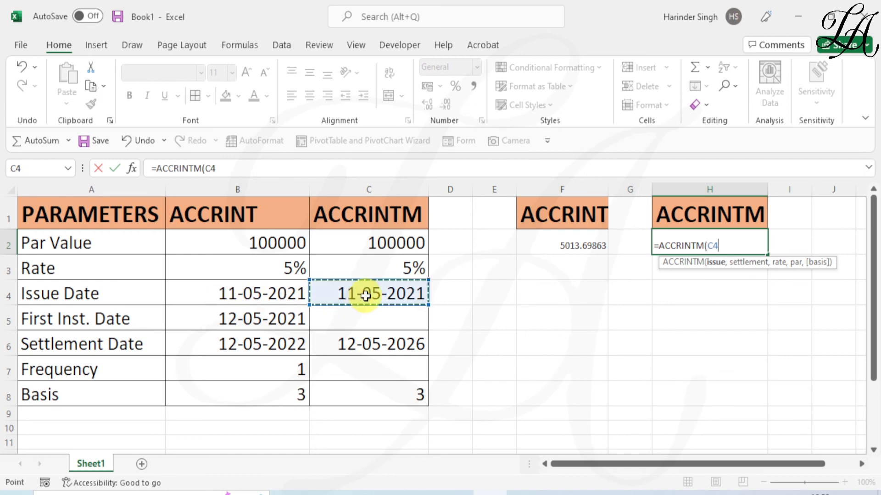
{"action": "type", "text": ","}
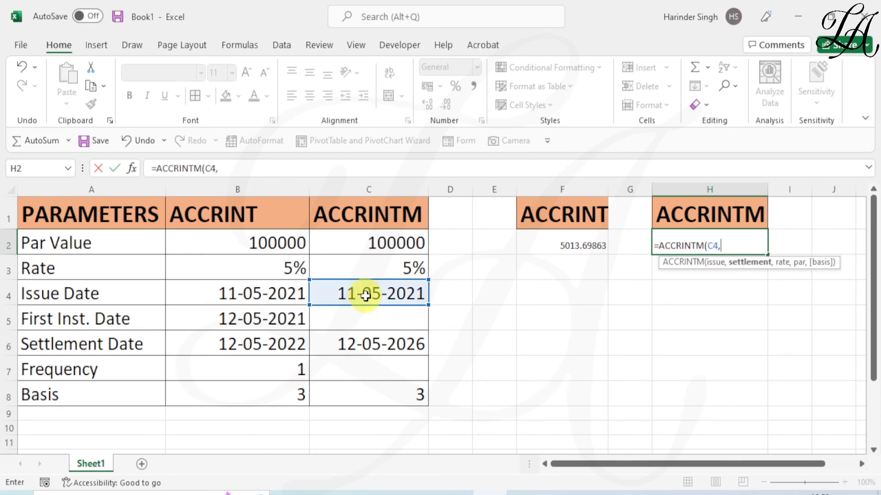
{"action": "left_click", "coordinate": [389, 346]}
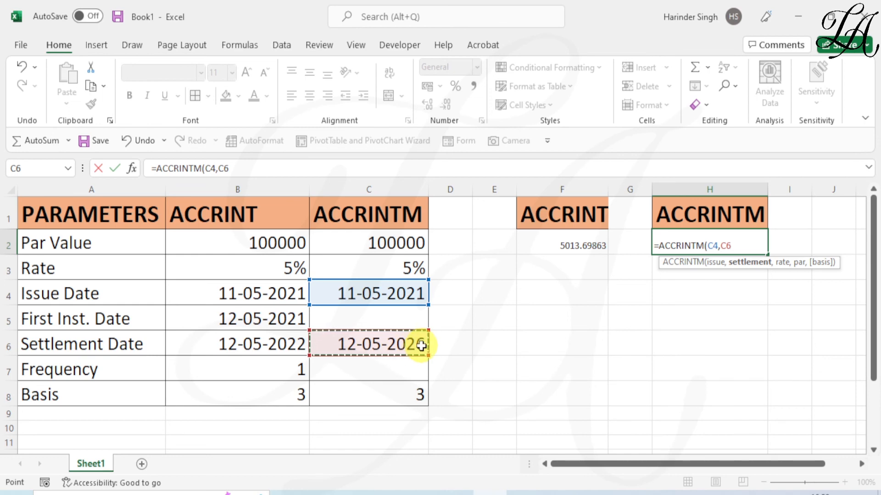
{"action": "type", "text": ","}
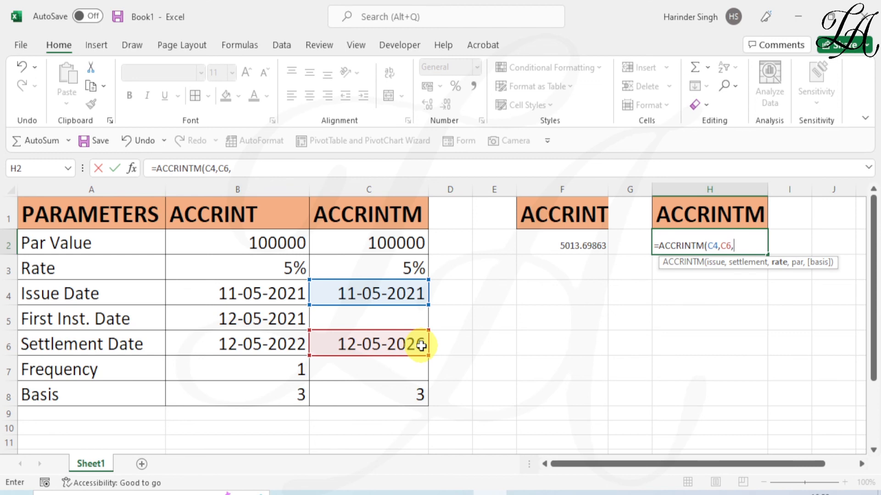
Complete the ACCRINTM formula with C3 as the rate, C2 as the par value and basis 3 - Actual/365
{"action": "left_click", "coordinate": [394, 267]}
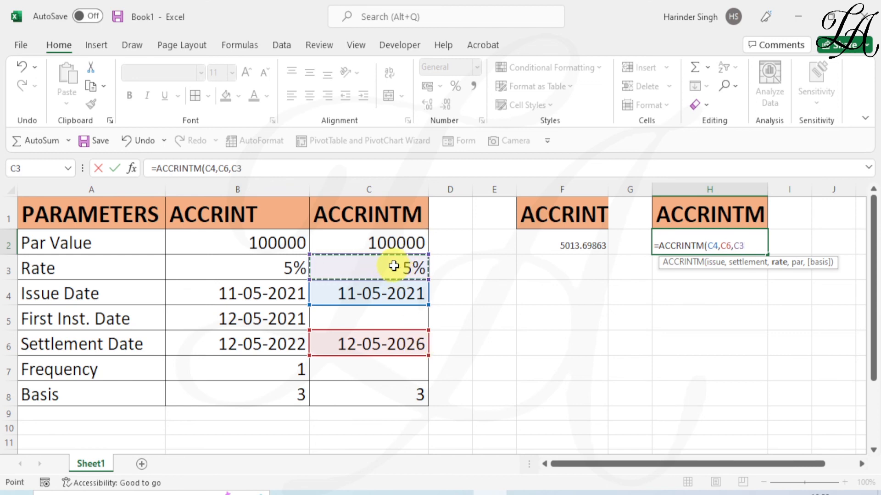
{"action": "type", "text": ","}
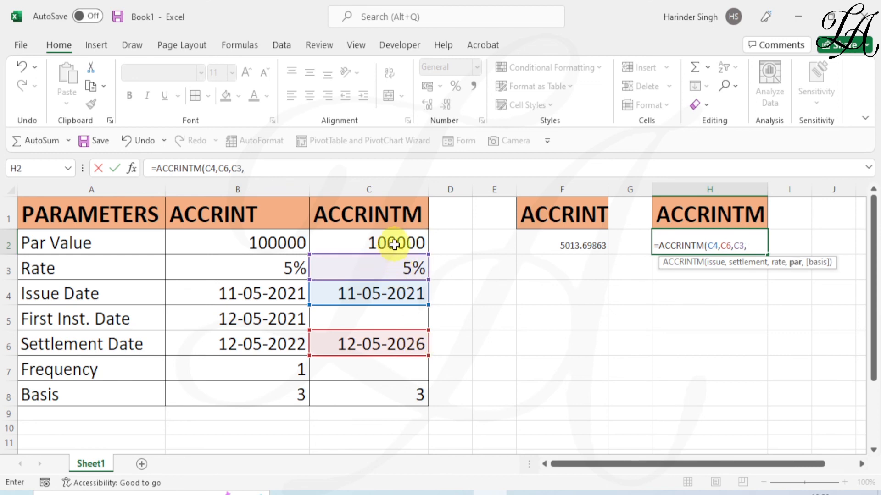
{"action": "left_click", "coordinate": [395, 244]}
{"action": "type", "text": ","}
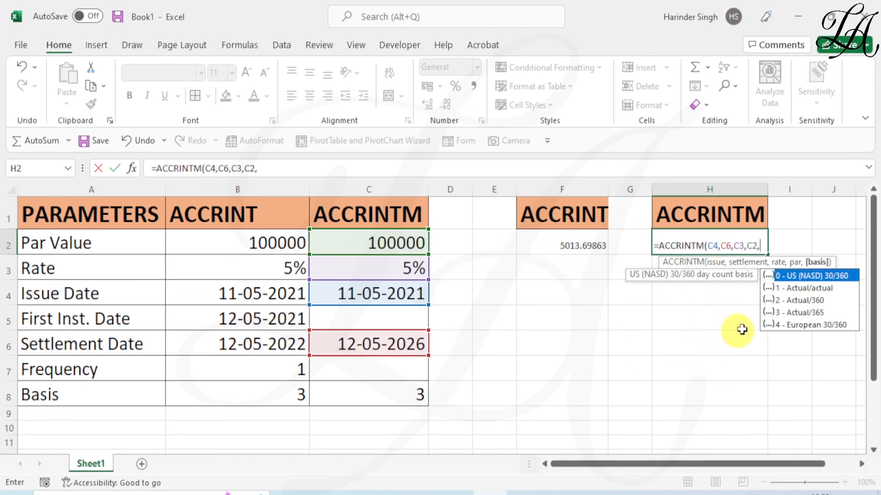
{"action": "double_click", "coordinate": [836, 315]}
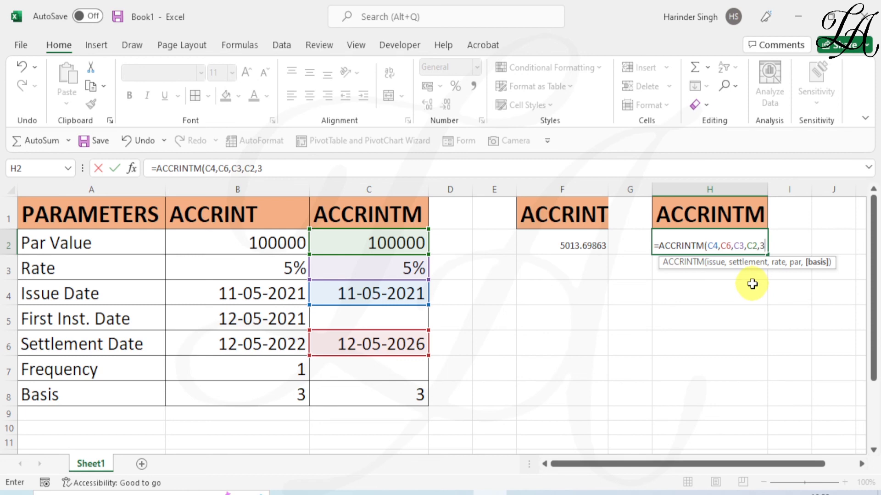
{"action": "type", "text": ")"}
{"action": "key", "text": "Return"}
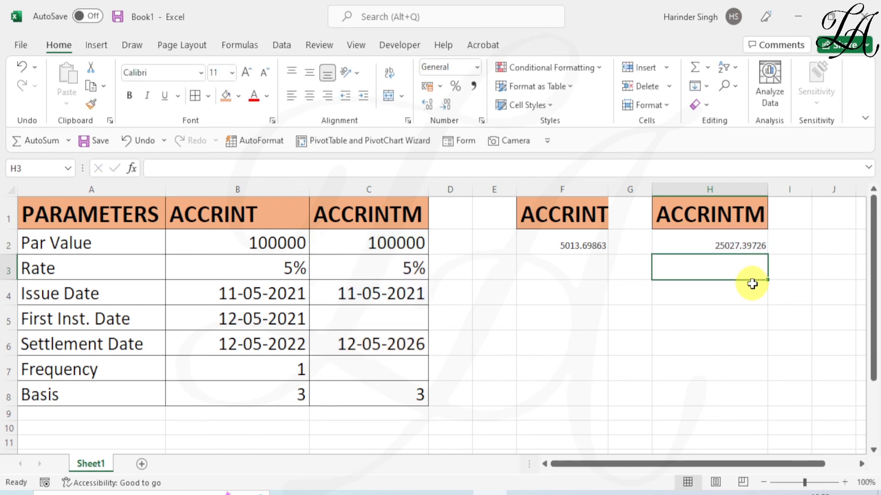
Increase the font size of the ACCRINTM result in H2 to 18
{"action": "left_click", "coordinate": [737, 242]}
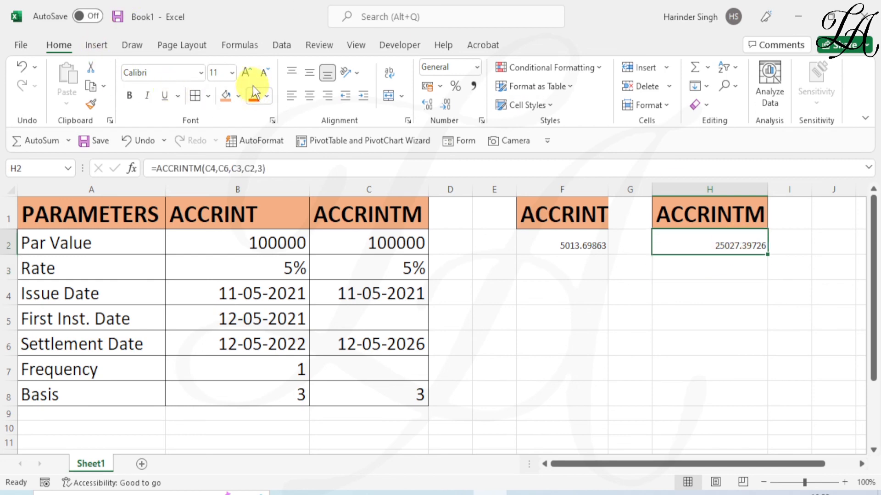
{"action": "left_click", "coordinate": [248, 72]}
{"action": "left_click", "coordinate": [248, 73]}
{"action": "left_click", "coordinate": [248, 72]}
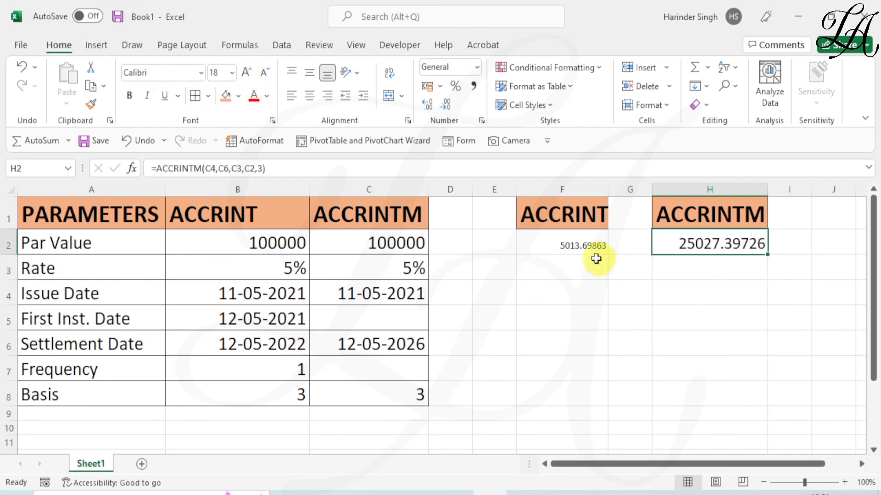
Increase the font size of the ACCRINT result in F2 to 18
{"action": "left_click", "coordinate": [549, 232]}
{"action": "left_click", "coordinate": [248, 72]}
{"action": "left_click", "coordinate": [249, 73]}
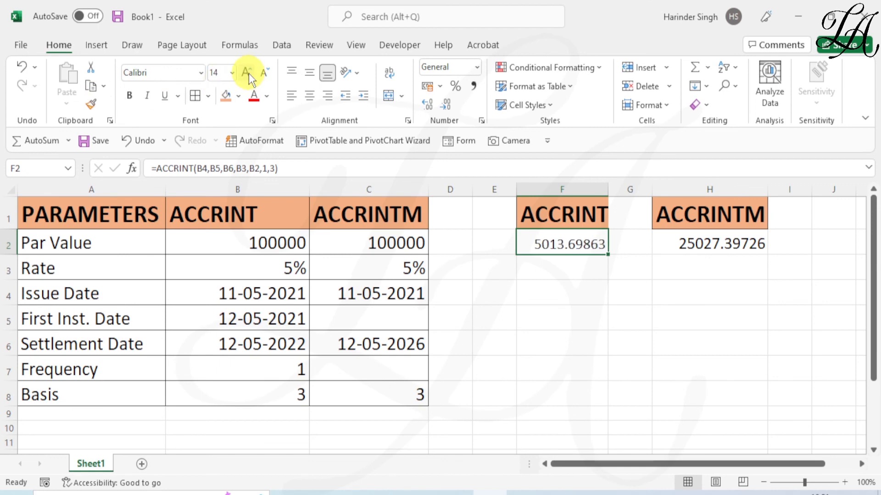
{"action": "left_click", "coordinate": [249, 73]}
{"action": "left_click", "coordinate": [248, 73]}
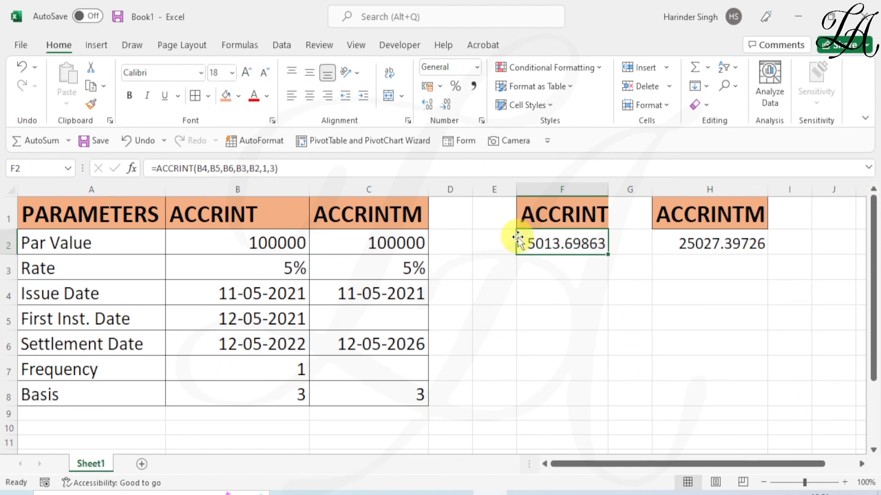
{"action": "left_click", "coordinate": [731, 245]}
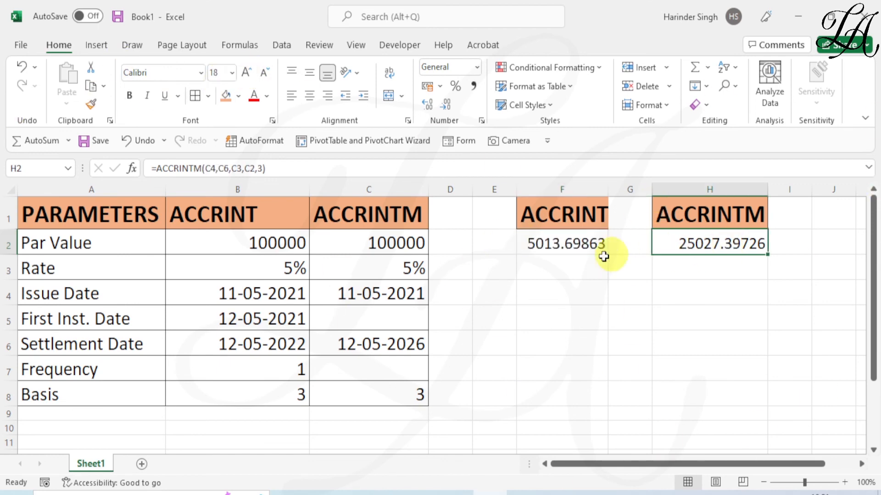
{"action": "left_click", "coordinate": [572, 249]}
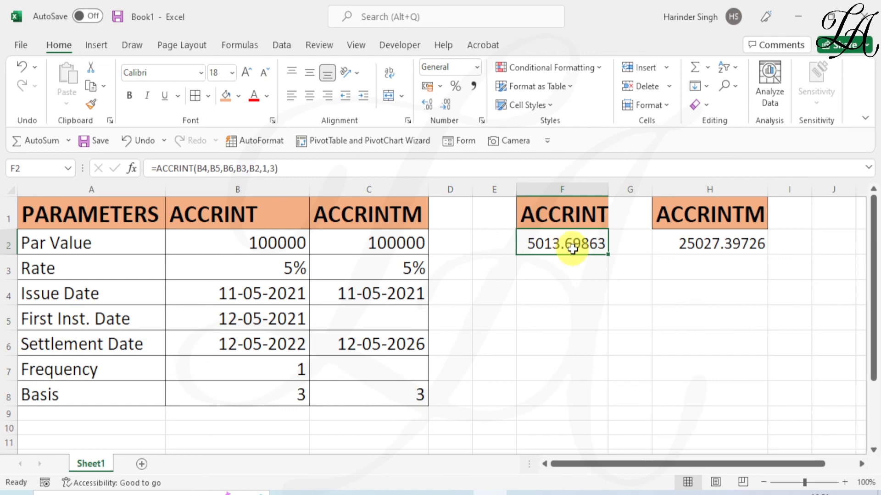